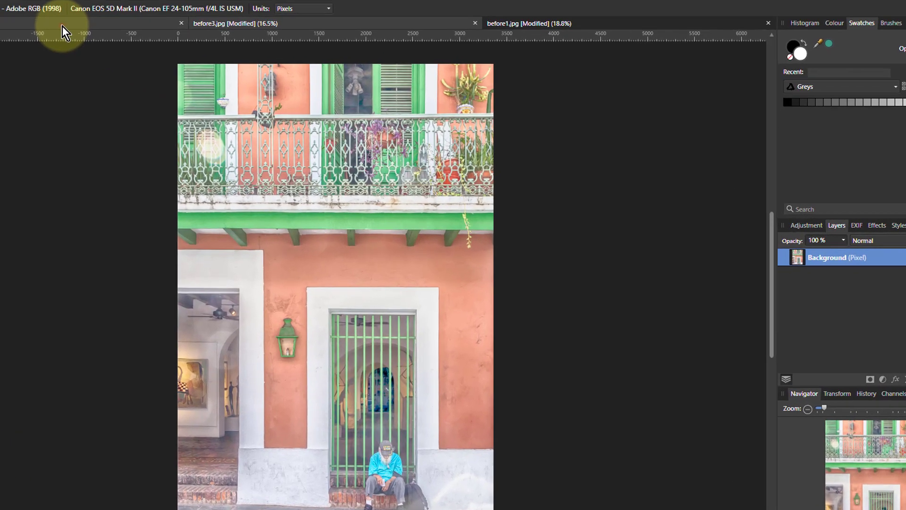
Step: In the colour wheel document, sample the orange and the blue beside the Teal triangle
left_click(163, 57)
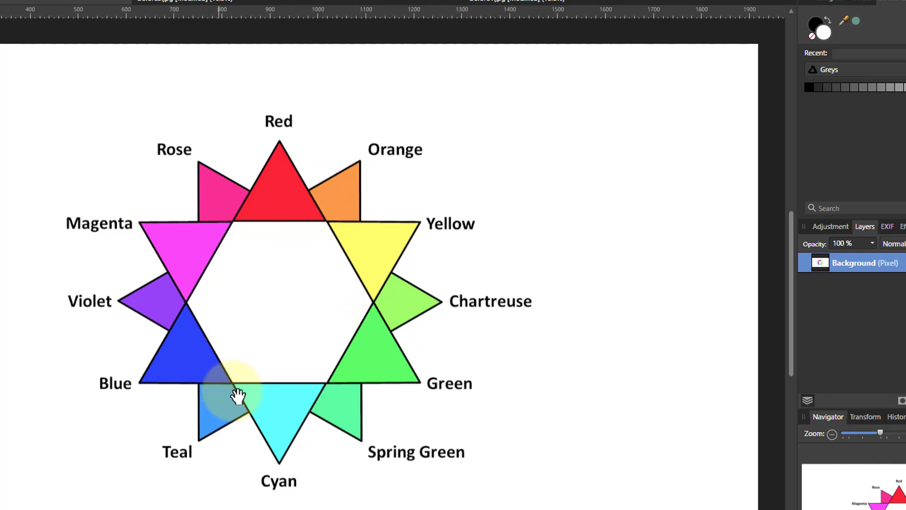
left_click_drag(843, 21, 337, 199)
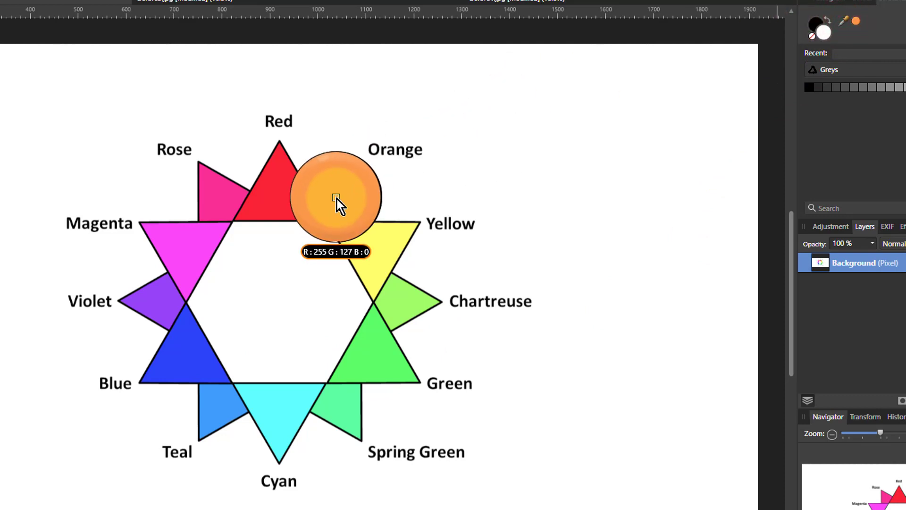
left_click_drag(337, 198, 215, 400)
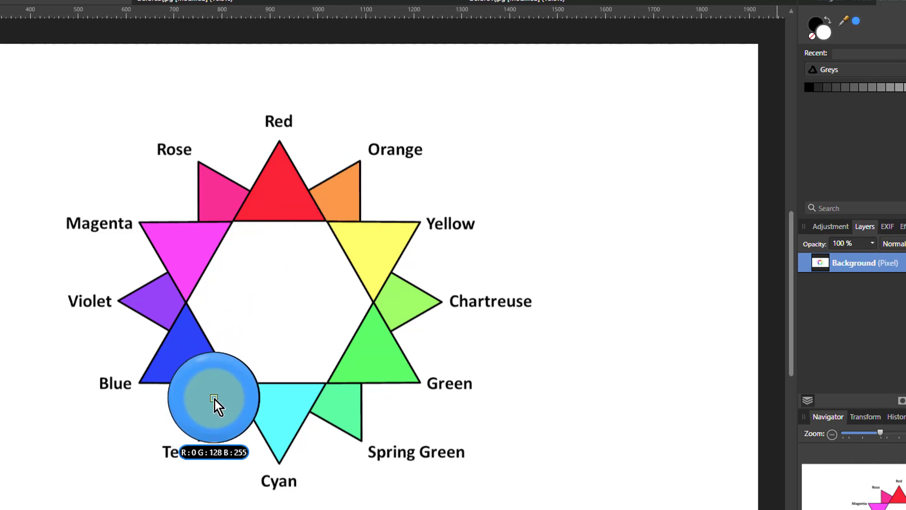
left_click_drag(215, 399, 215, 399)
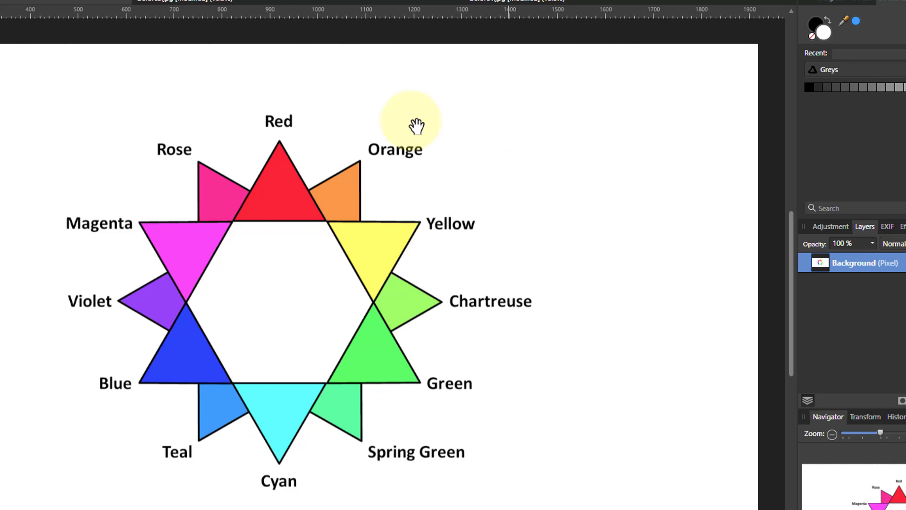
Step: Back on the building photo, add a Channel Mixer adjustment layer
left_click(310, 2)
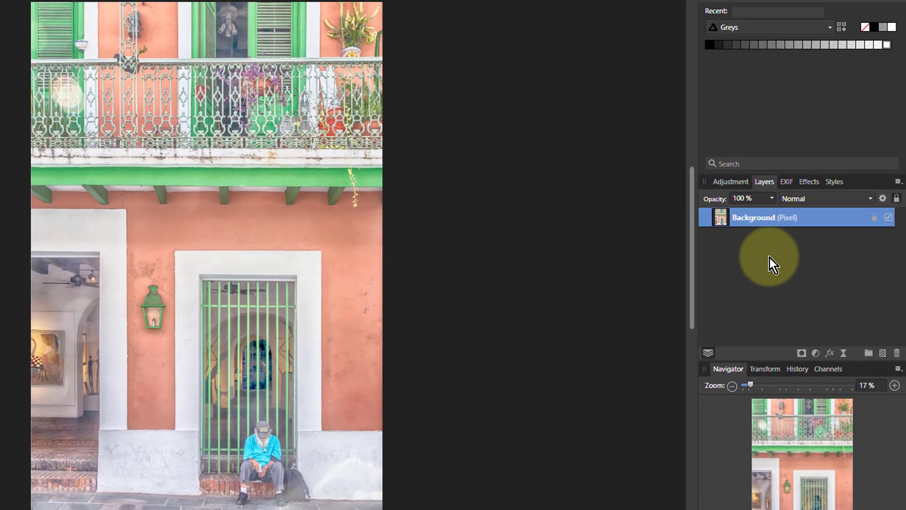
left_click(816, 352)
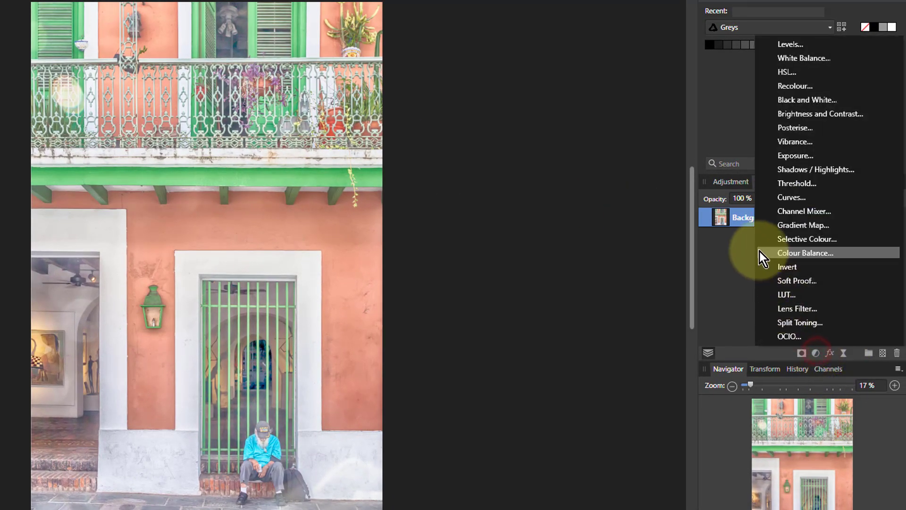
left_click(803, 213)
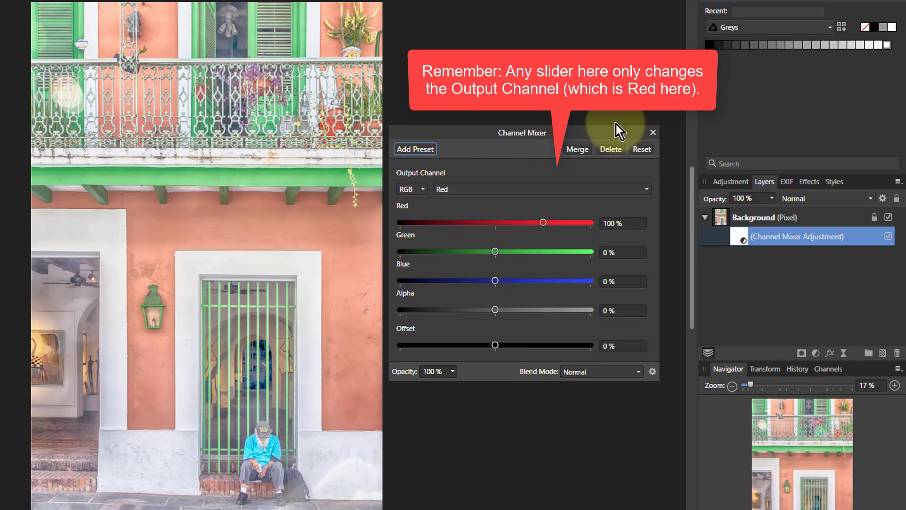
left_click_drag(740, 1, 241, 221)
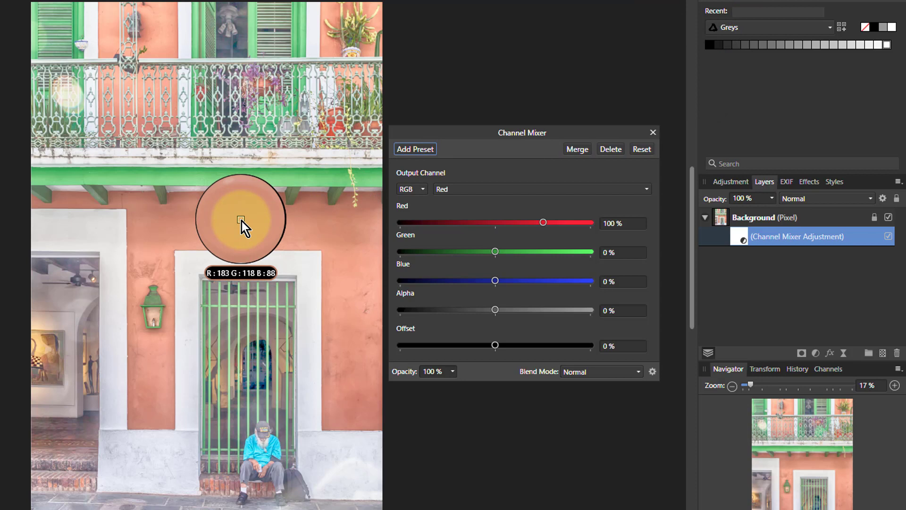
left_click_drag(241, 221, 241, 225)
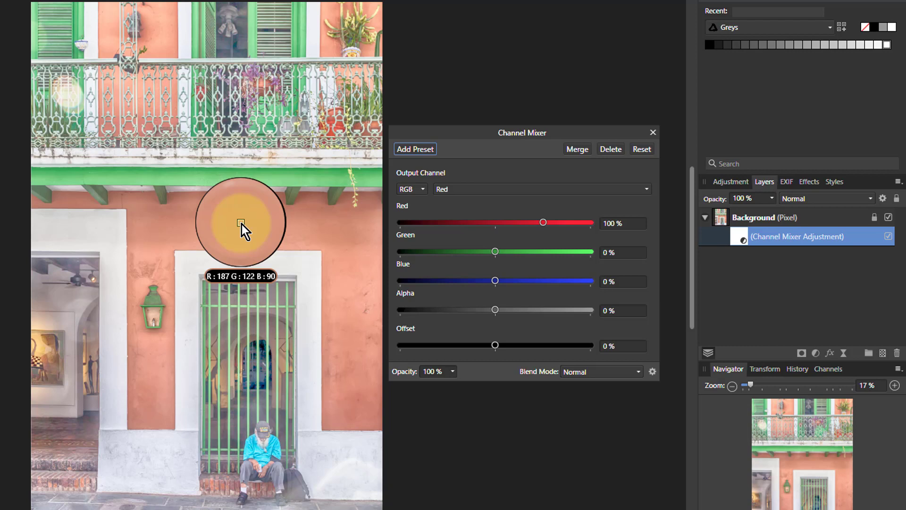
left_click_drag(242, 224, 239, 181)
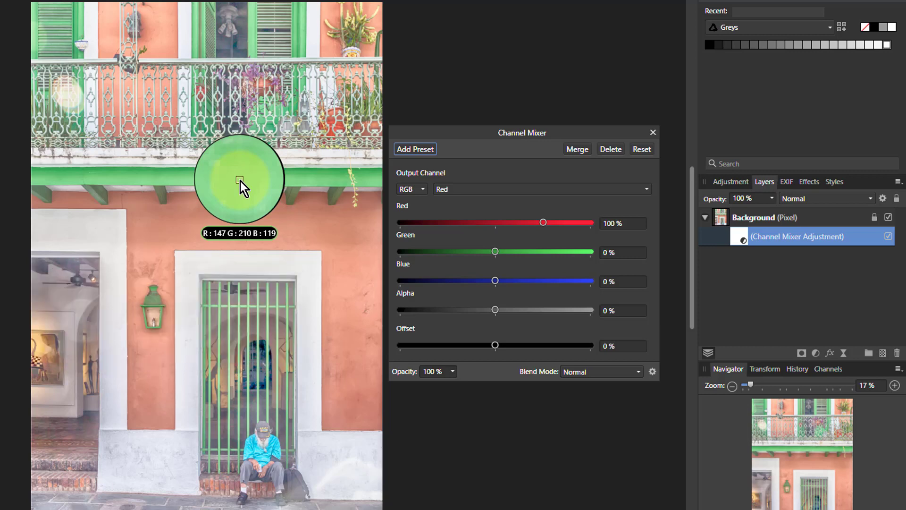
left_click_drag(240, 181, 240, 181)
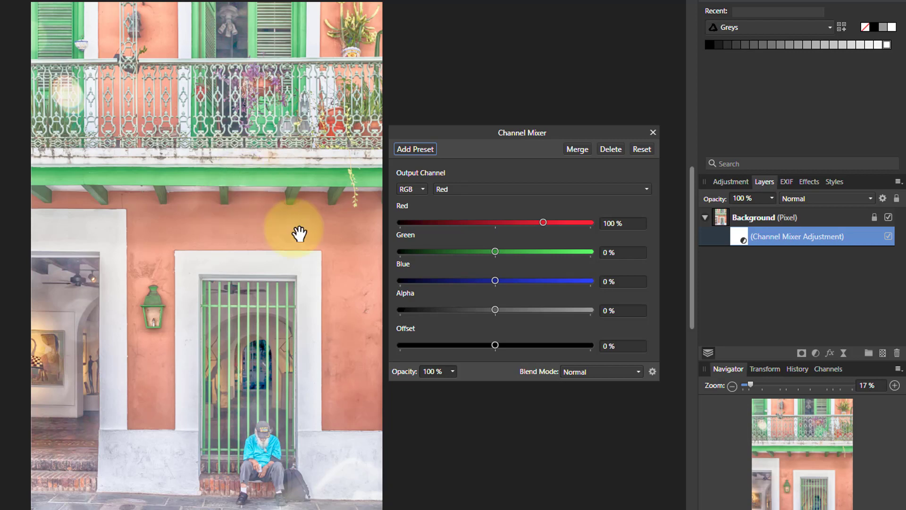
Step: Mix the Blue output channel with Red at -100% and Green at 103%
left_click(497, 191)
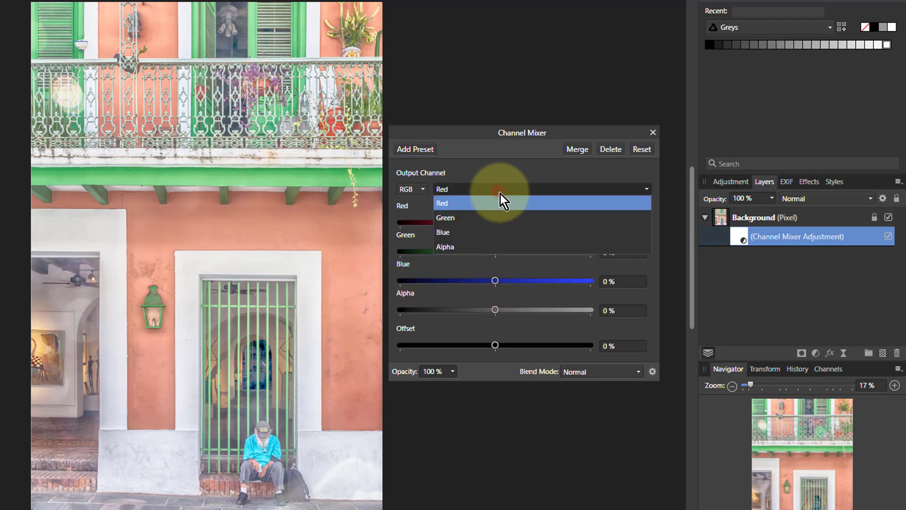
left_click(478, 237)
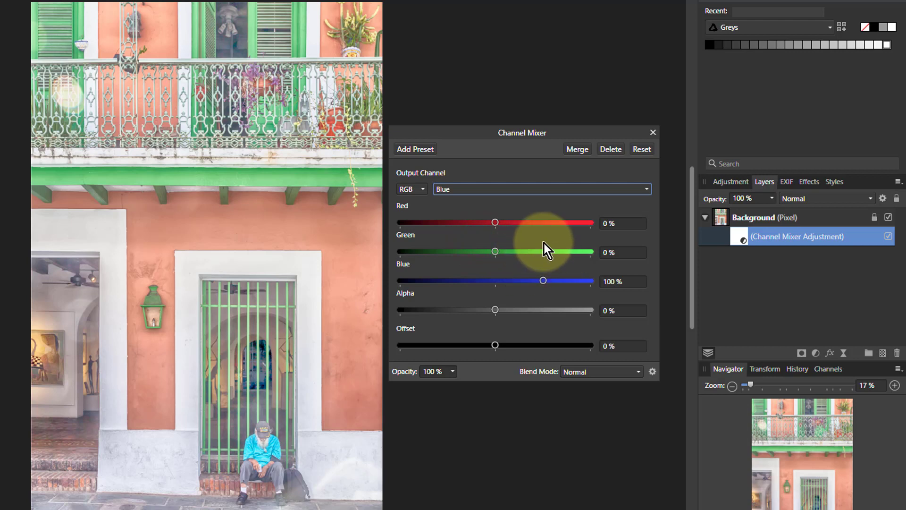
left_click(496, 226)
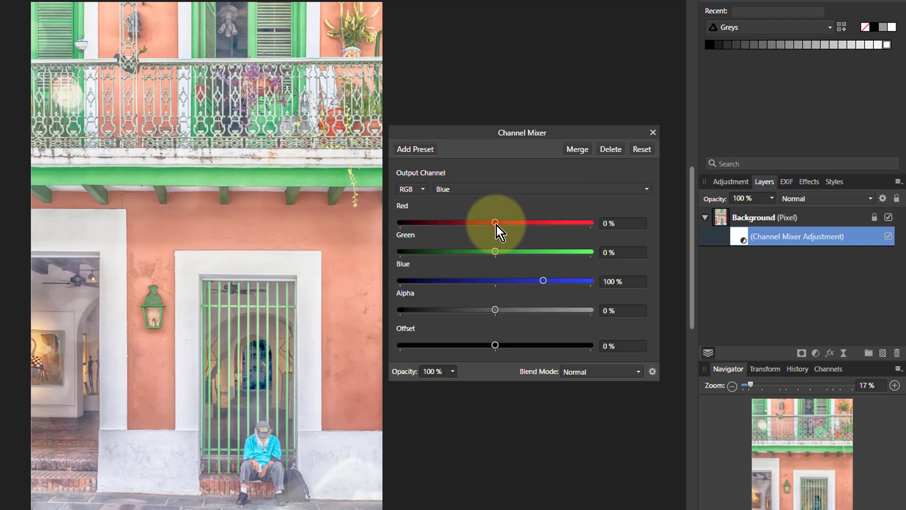
left_click_drag(496, 226, 448, 228)
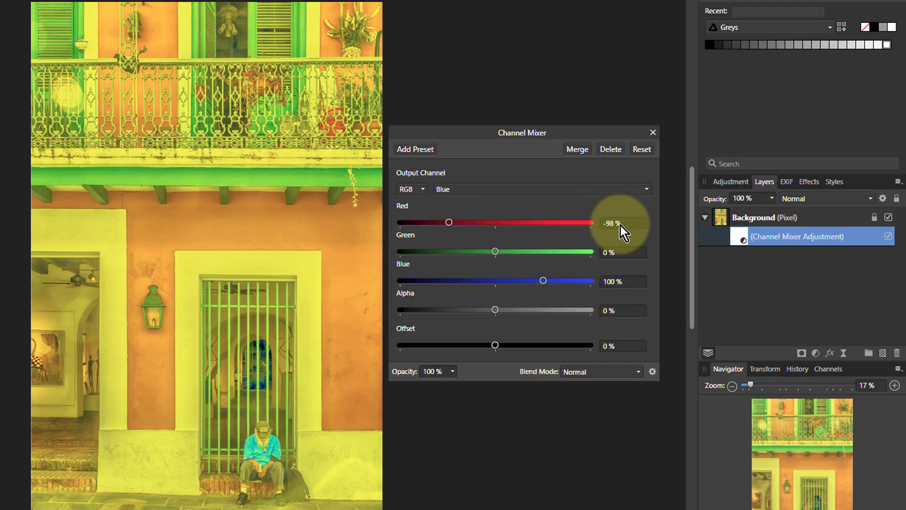
scroll(621, 226, "down", 2)
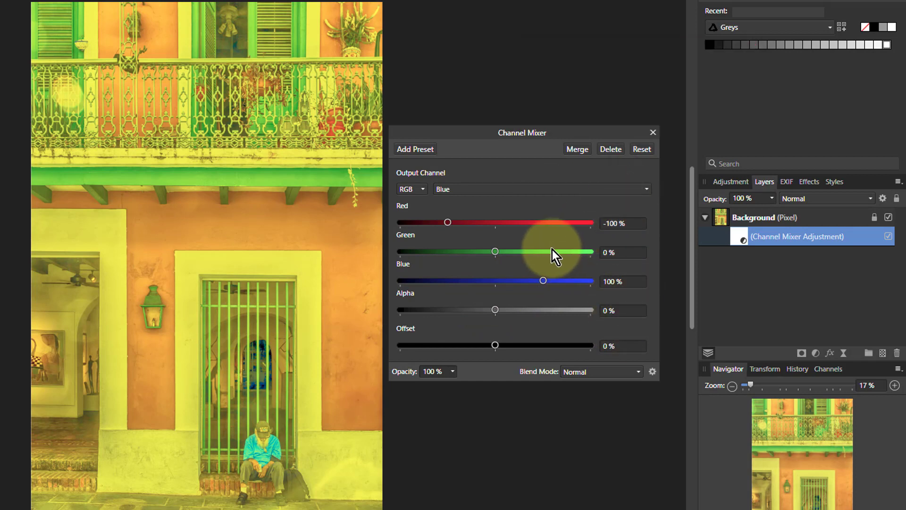
left_click_drag(493, 257, 546, 283)
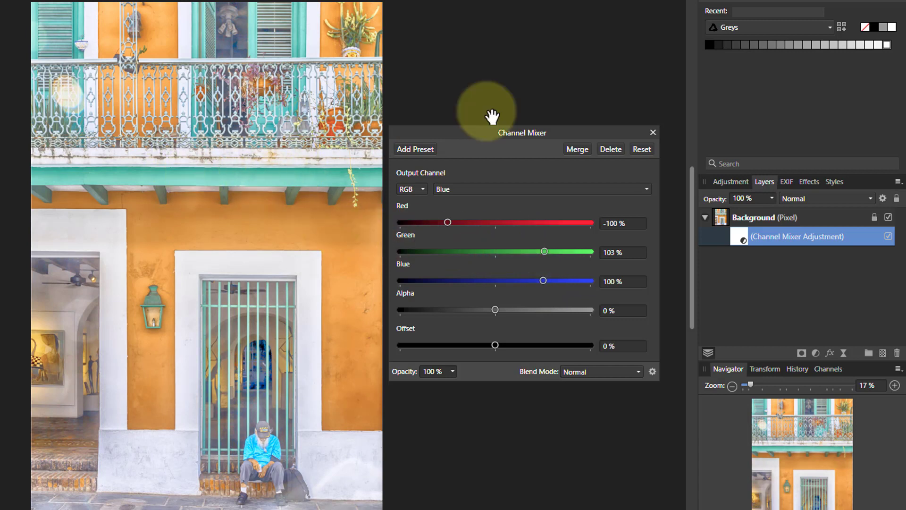
Step: Sample the beam's new teal colour, then hide and reshow the Channel Mixer to compare
left_click_drag(713, 6, 229, 178)
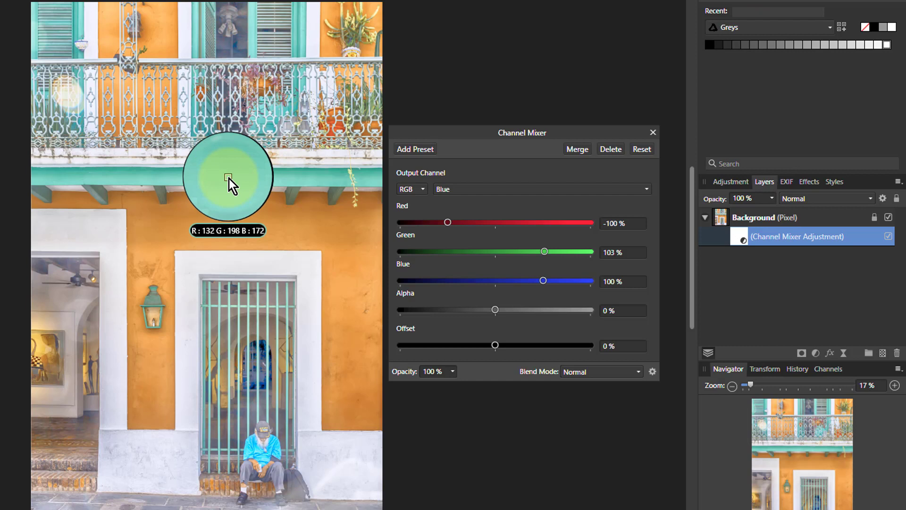
left_click_drag(229, 178, 229, 178)
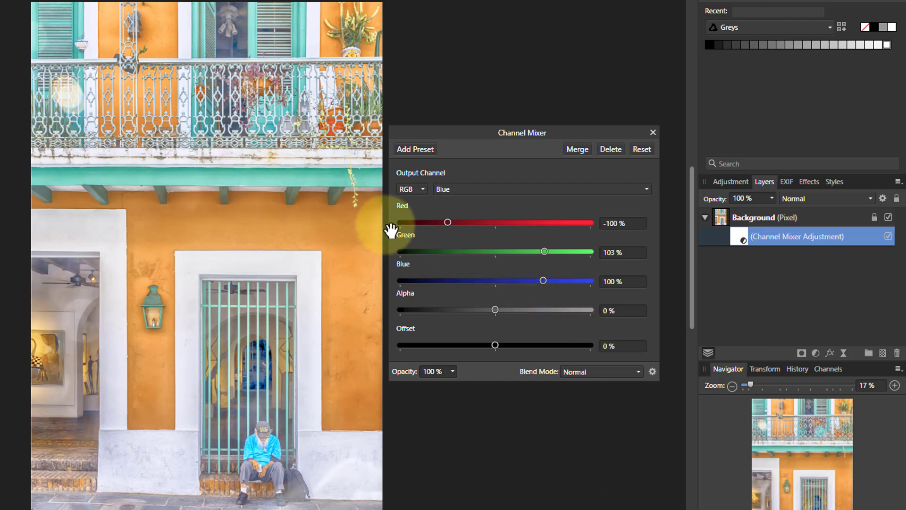
left_click(889, 238)
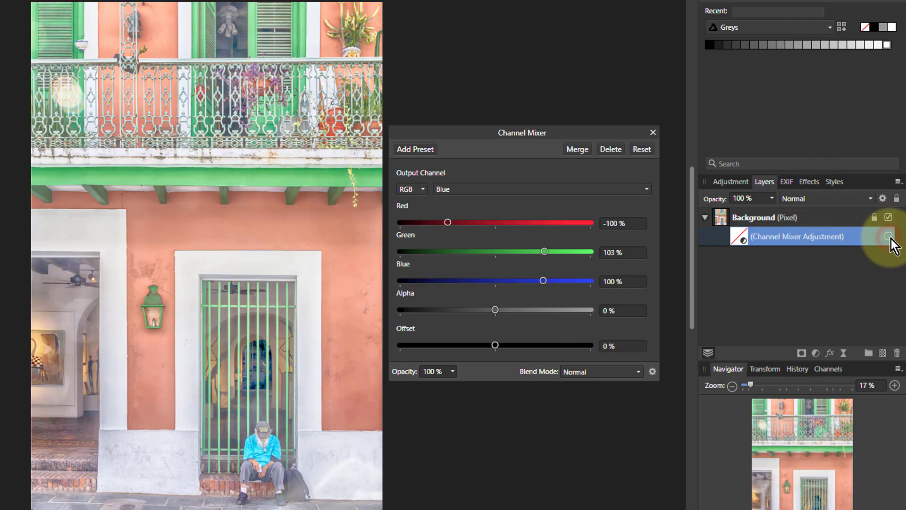
left_click(890, 238)
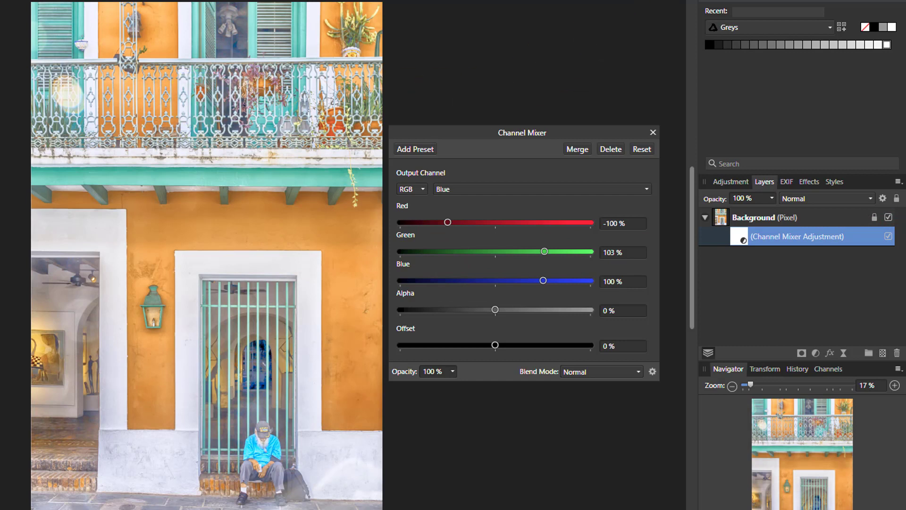
Step: Switch to the Green output channel and set Green to 49% and Blue to 47%
left_click(496, 190)
left_click(507, 218)
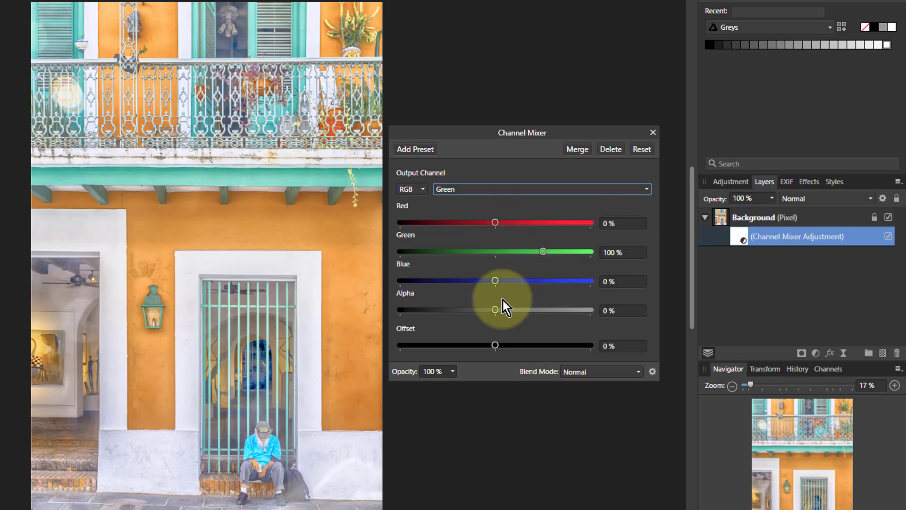
left_click_drag(545, 251, 519, 258)
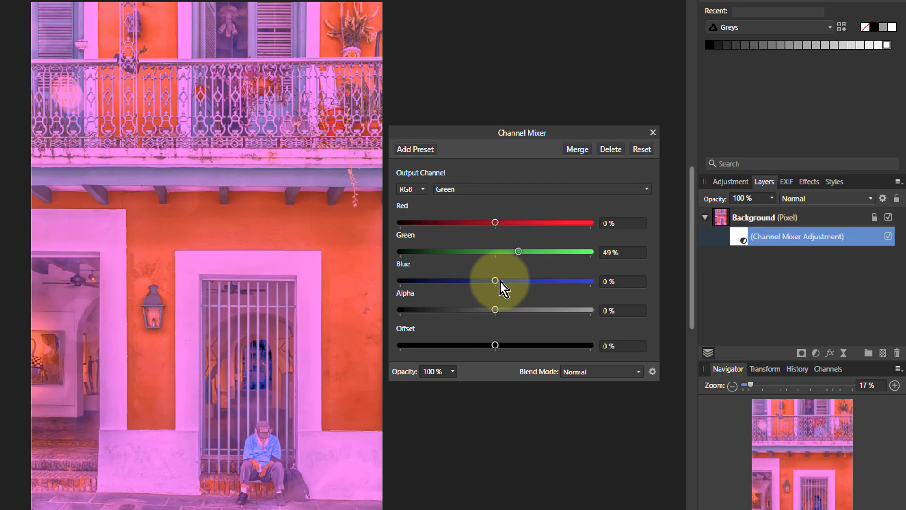
left_click_drag(500, 281, 519, 283)
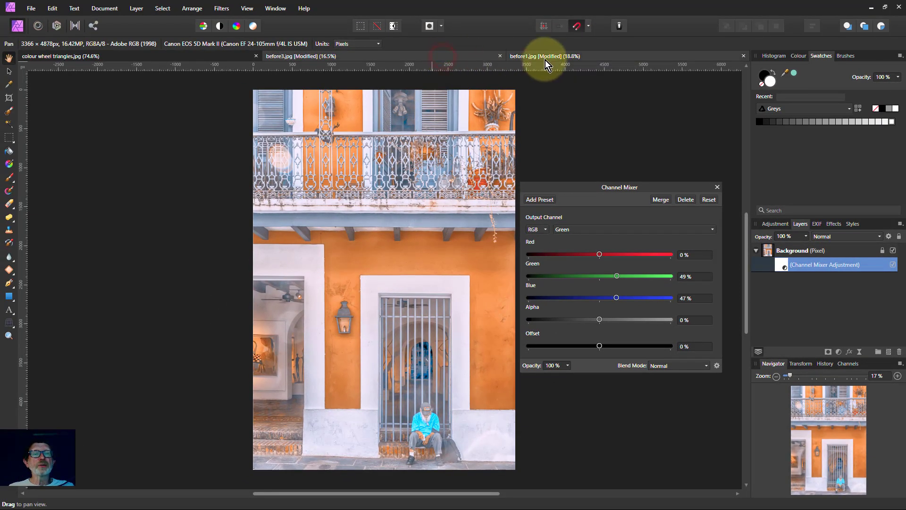
Step: Switch to the before1.jpg umbrella photo and add a Channel Mixer adjustment layer
left_click(545, 57)
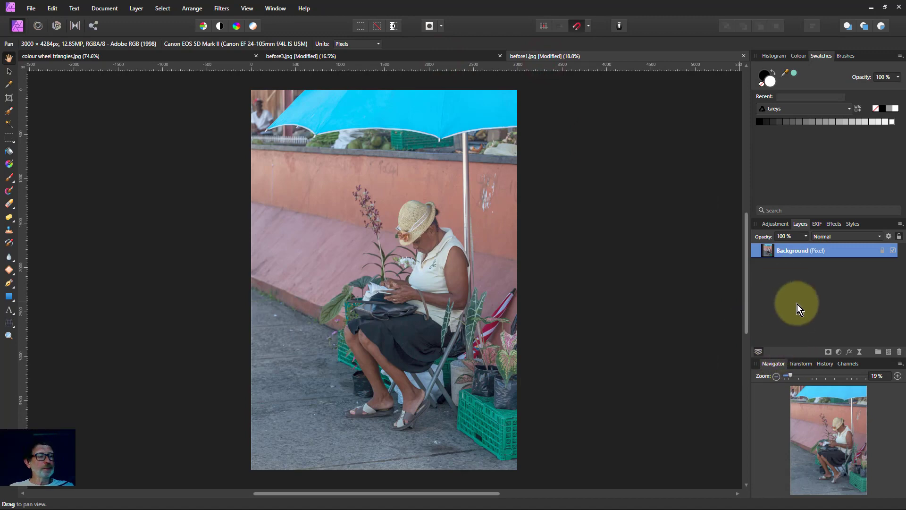
left_click(839, 352)
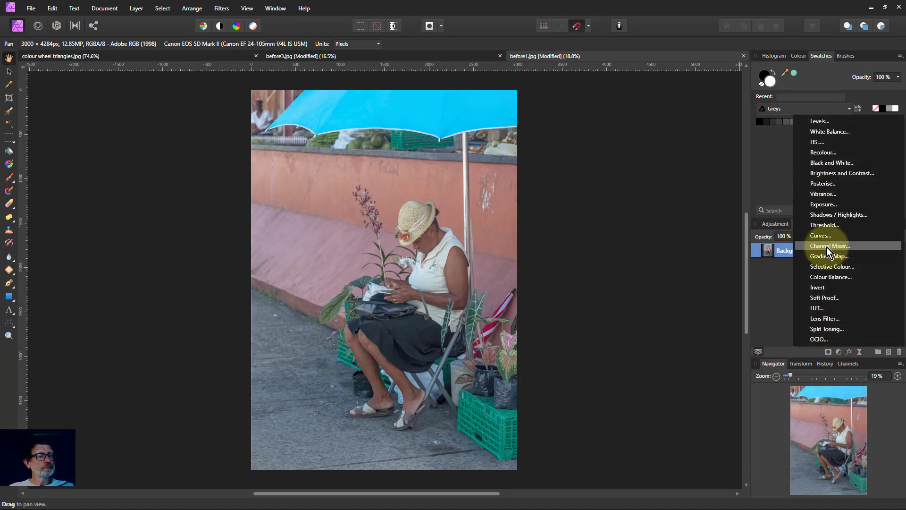
left_click(827, 246)
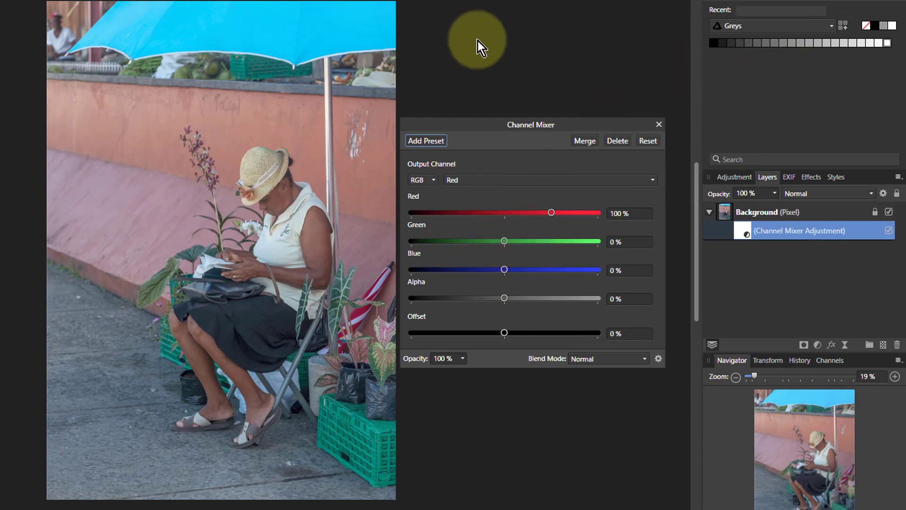
Step: Sample the pink wall, then set the Red output's Green to 60% and Blue to -64%
left_click_drag(479, 45, 137, 135)
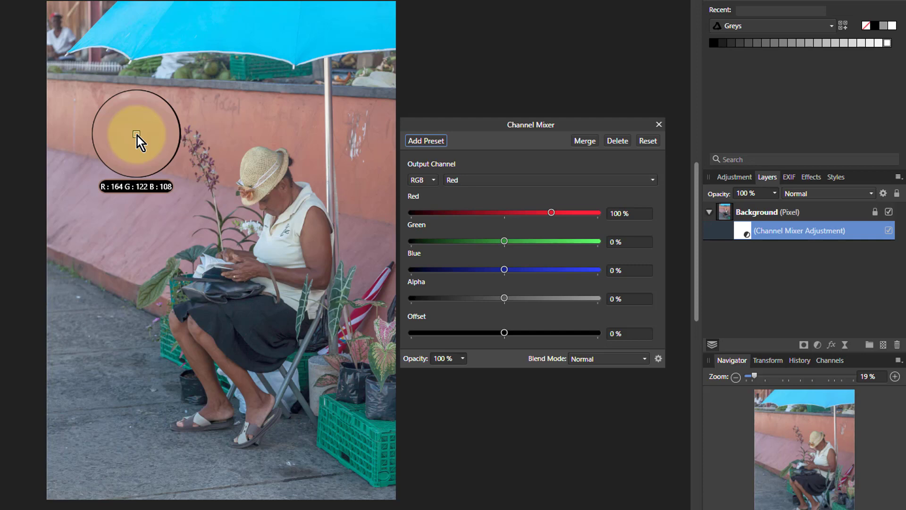
left_click_drag(137, 135, 138, 136)
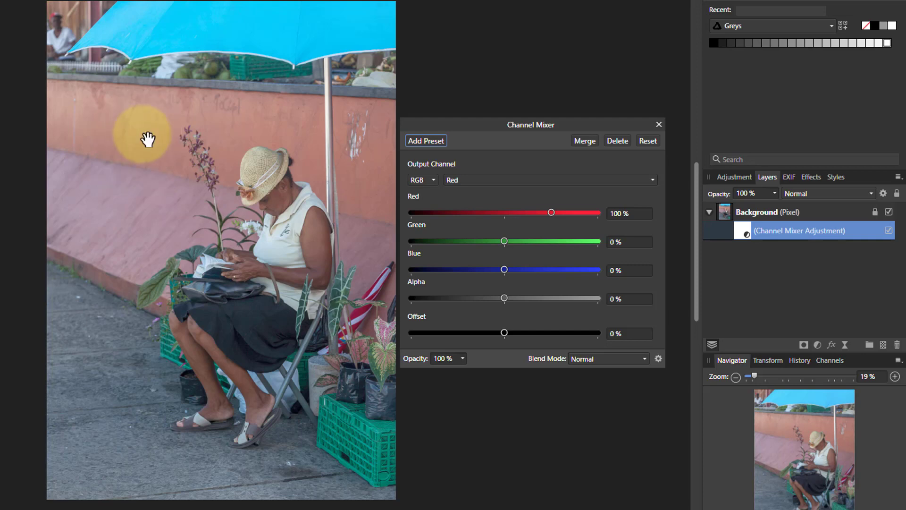
left_click(504, 242)
left_click_drag(505, 242, 532, 247)
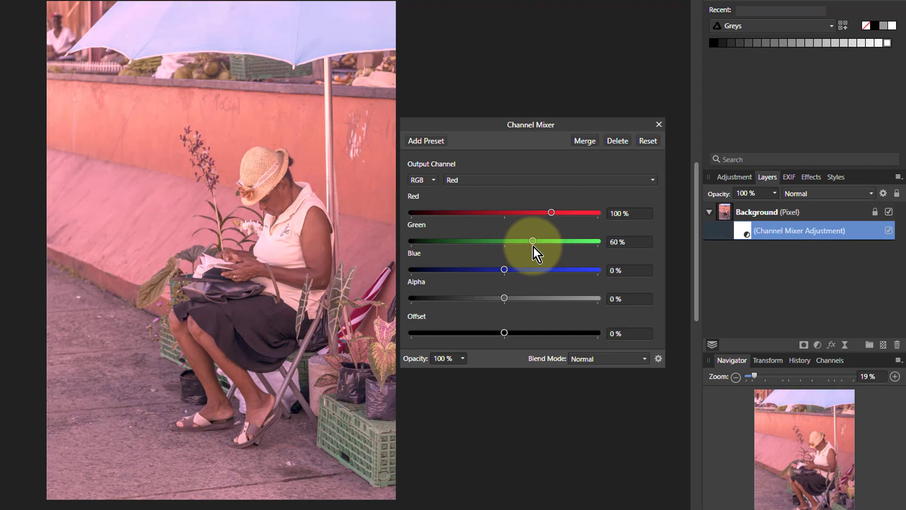
left_click_drag(504, 270, 475, 274)
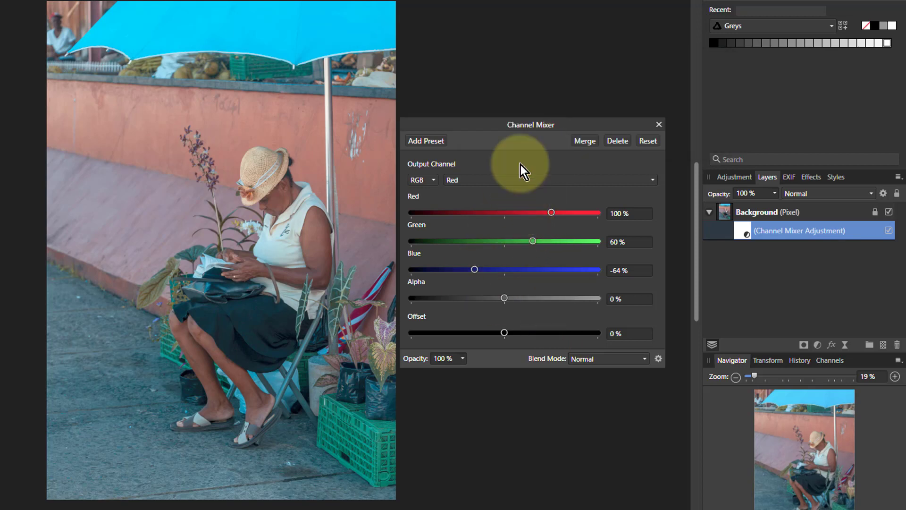
Step: Switch to the Green output and set Red 34%, Green 31% and Blue 35%
left_click(499, 182)
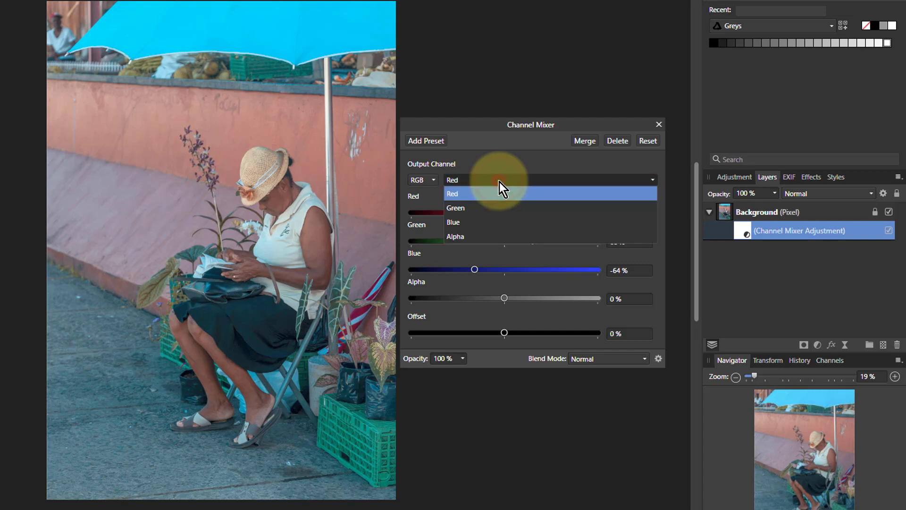
left_click(499, 209)
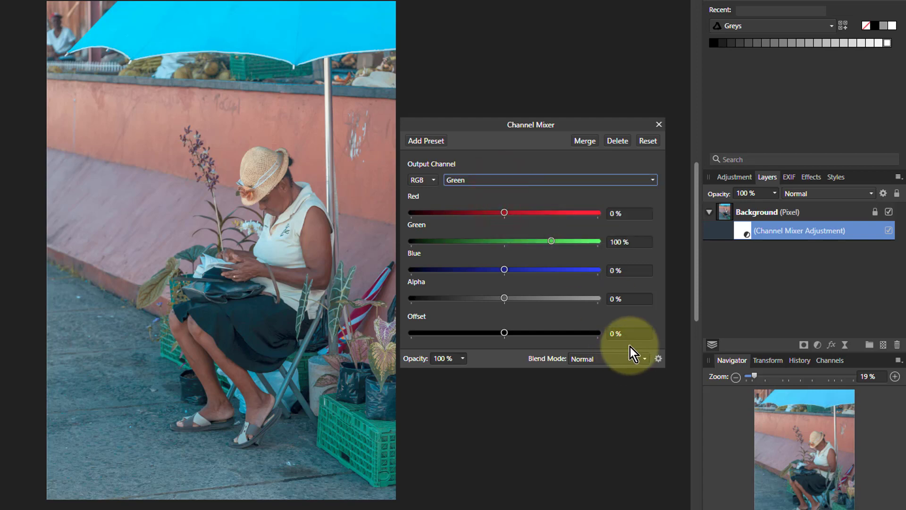
left_click_drag(507, 212, 524, 215)
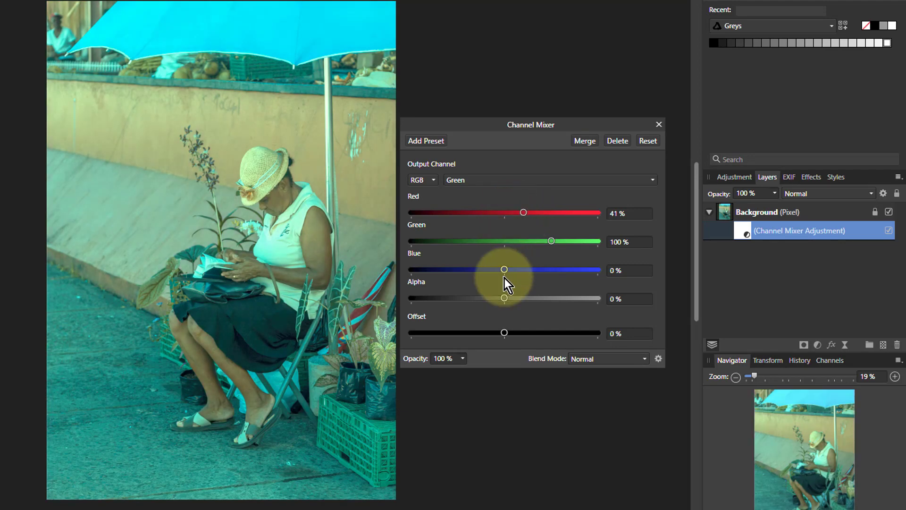
left_click_drag(505, 270, 523, 273)
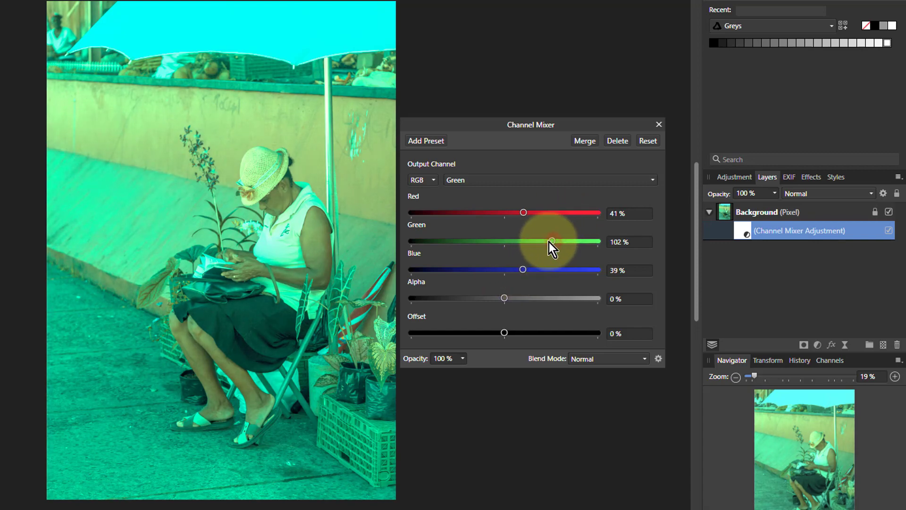
left_click_drag(549, 242, 522, 270)
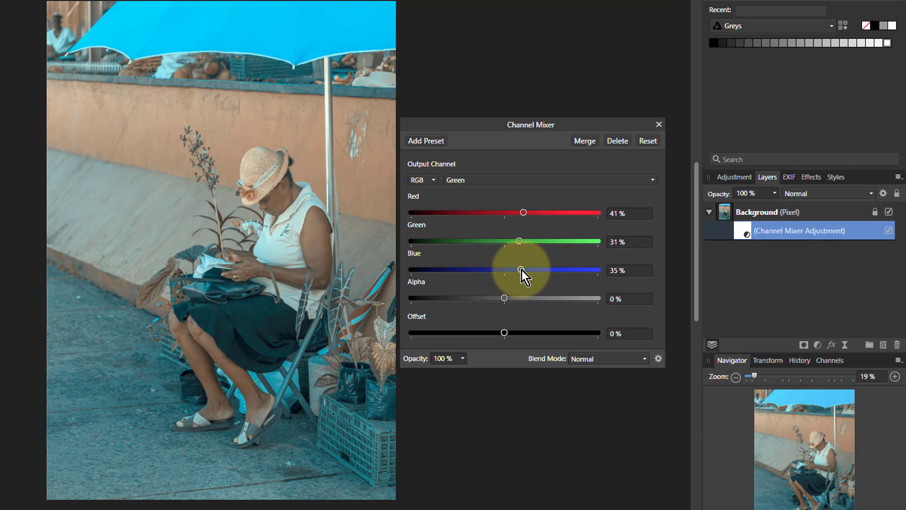
left_click_drag(525, 213, 522, 213)
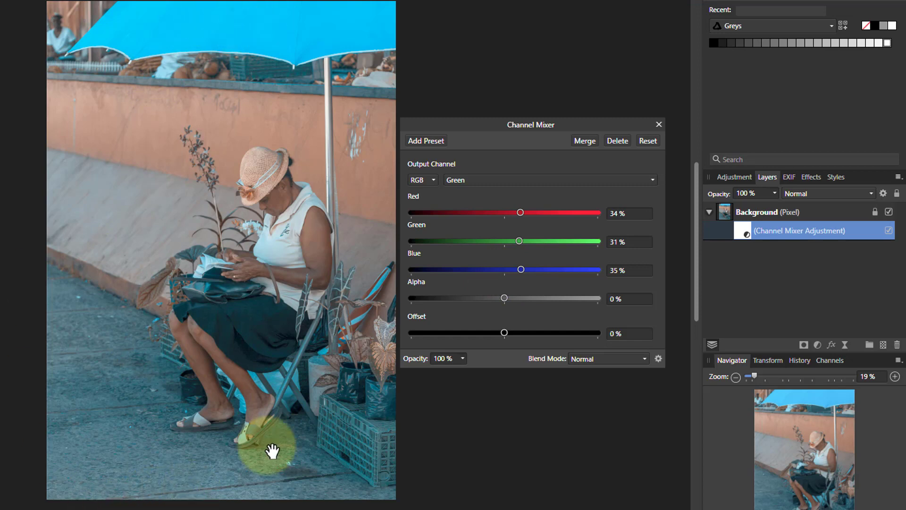
Step: Switch to the Blue output and set Green to 49% and Blue to 46%
left_click(513, 181)
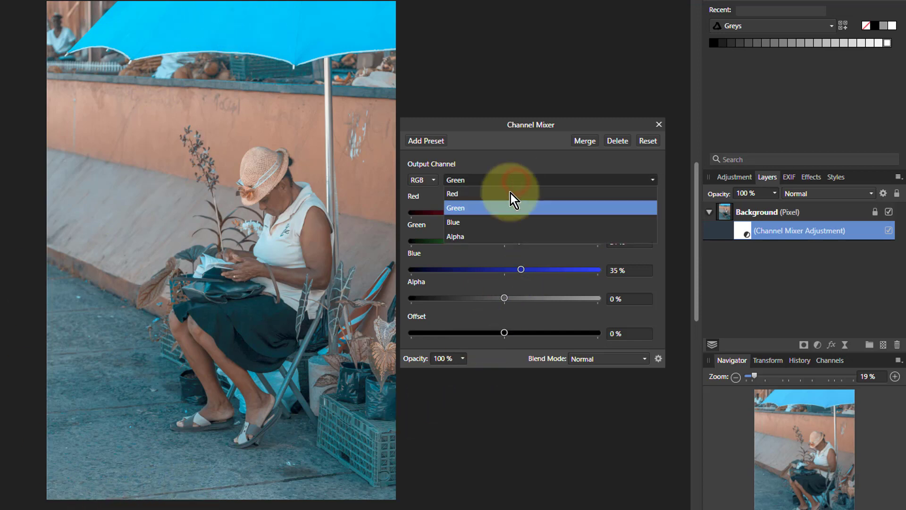
left_click(501, 222)
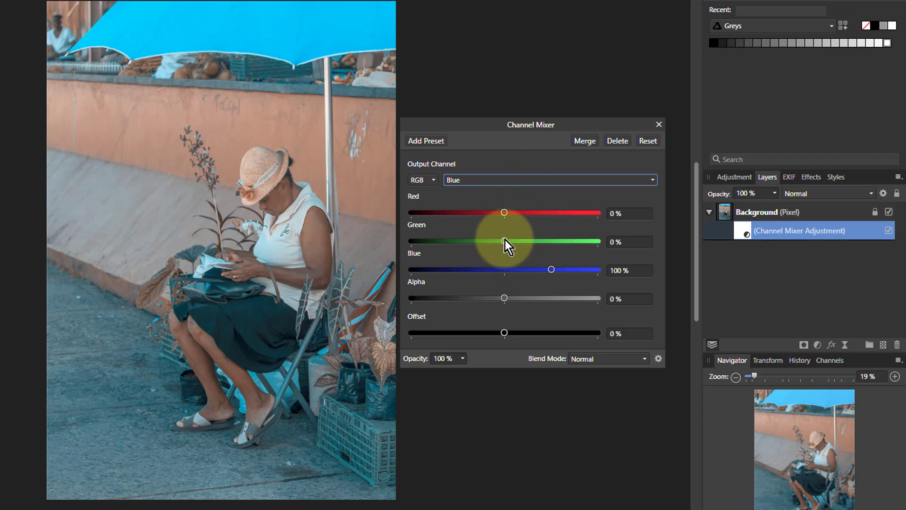
left_click_drag(504, 240, 527, 247)
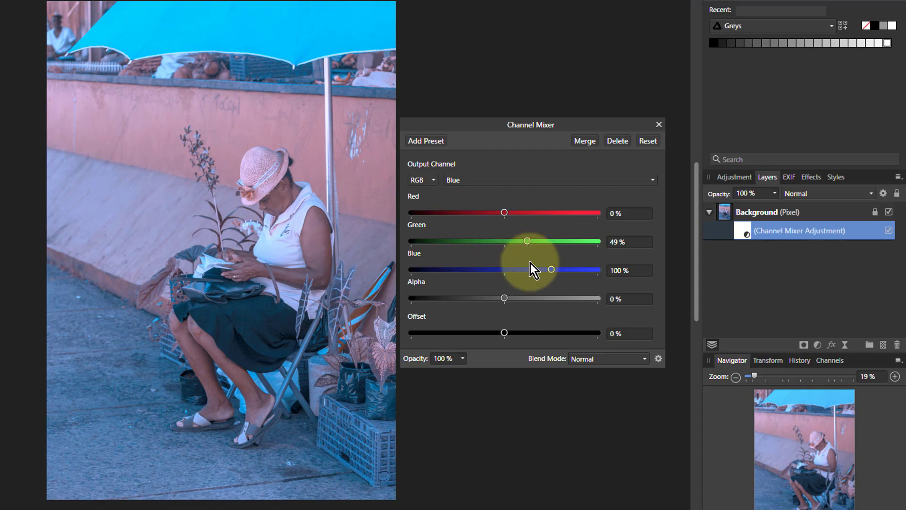
left_click_drag(553, 271, 526, 271)
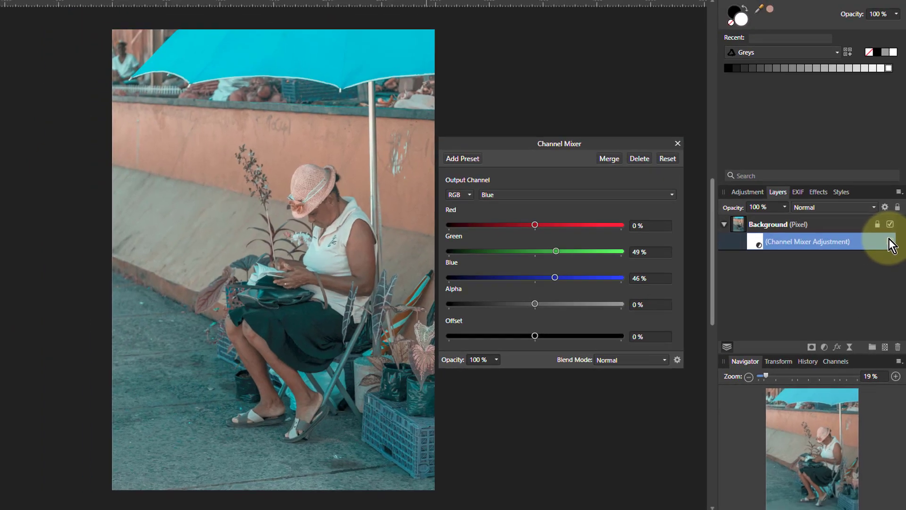
left_click(889, 241)
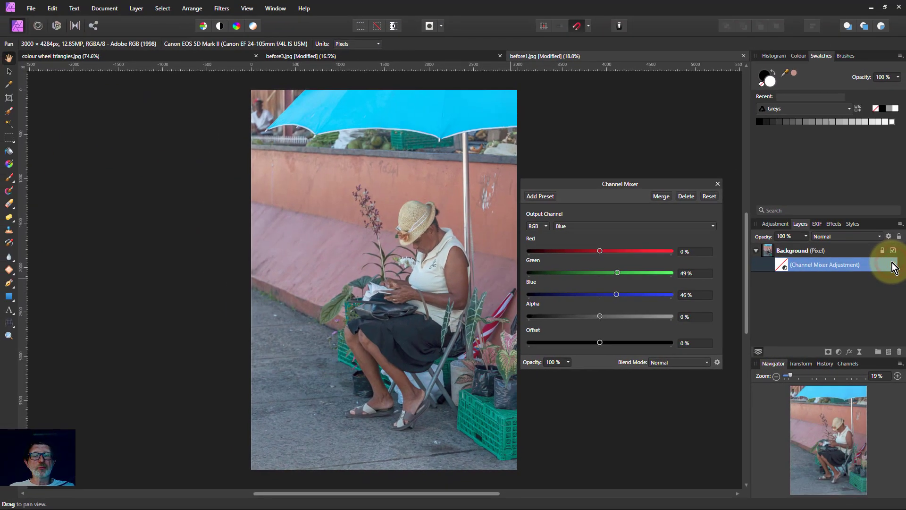
left_click(889, 242)
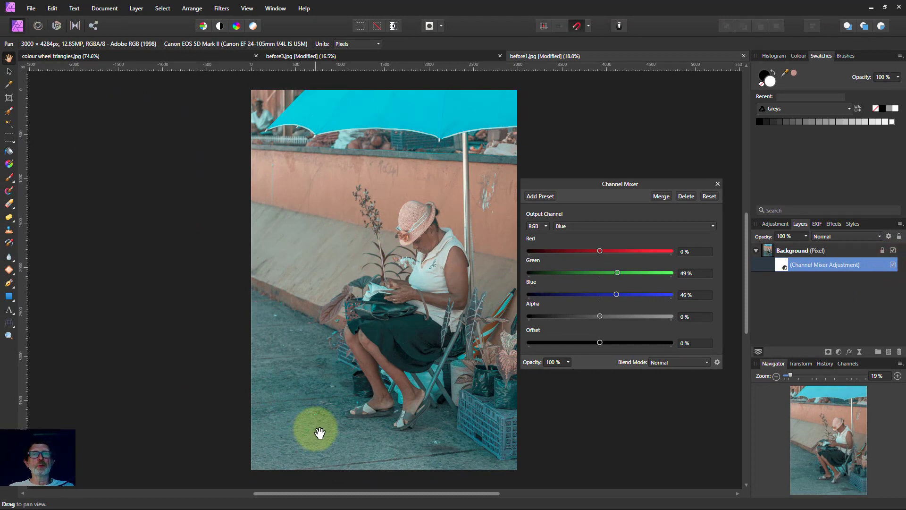